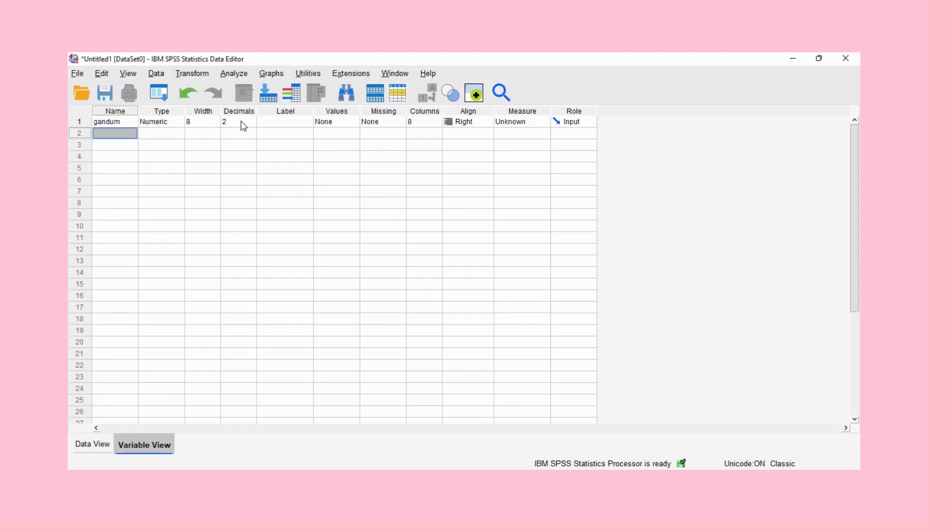
# Set the gandum variable's numeric type to 0 decimal places.
pyautogui.click(172, 122)
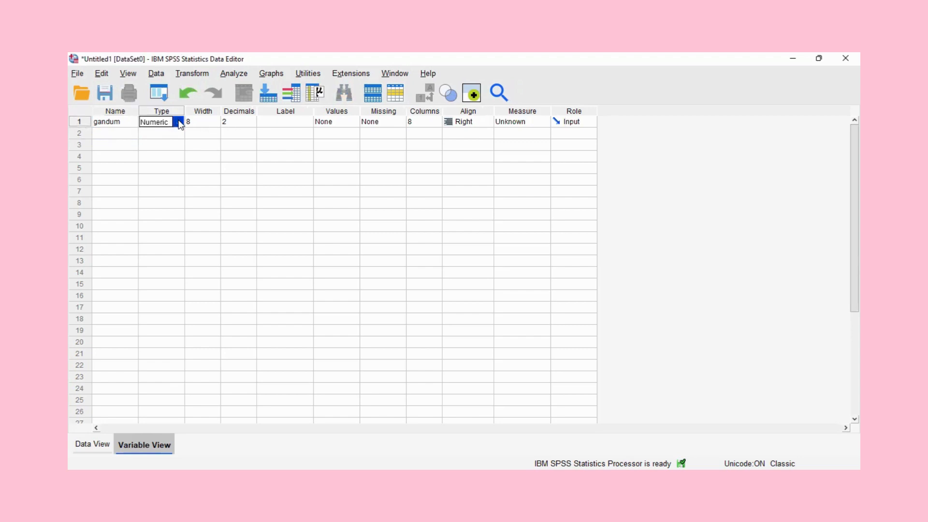
pyautogui.click(178, 122)
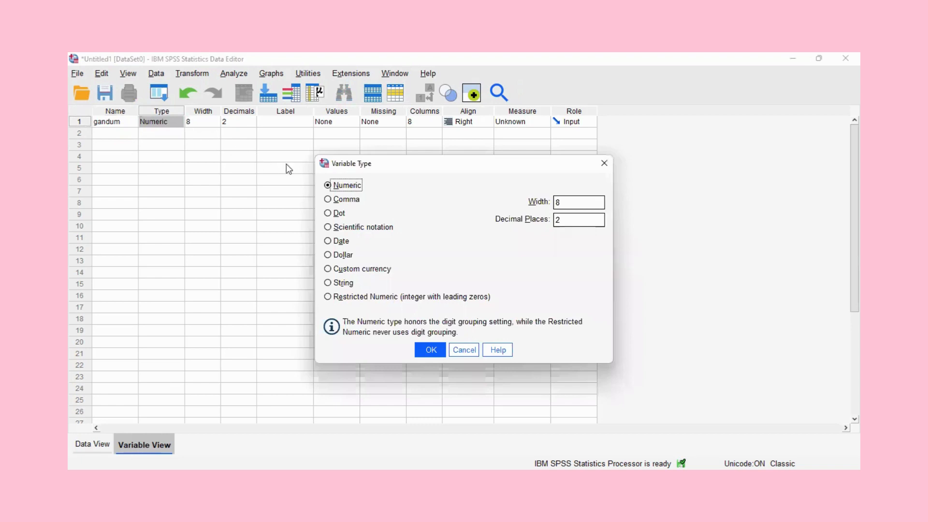
pyautogui.click(586, 218)
pyautogui.press('BackSpace')
pyautogui.write('0')
pyautogui.click(433, 345)
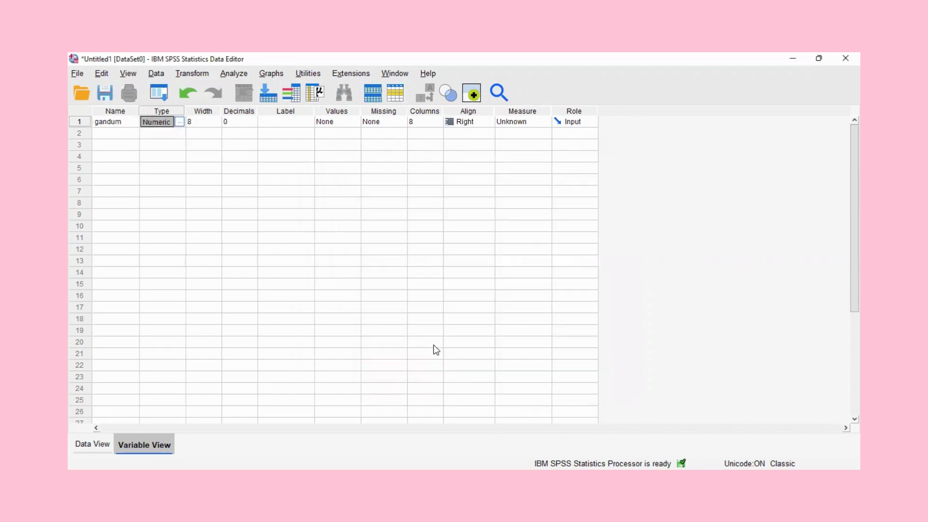
# Label the gandum variable "jumlah naik gandum" and set its alignment to Left.
pyautogui.click(299, 121)
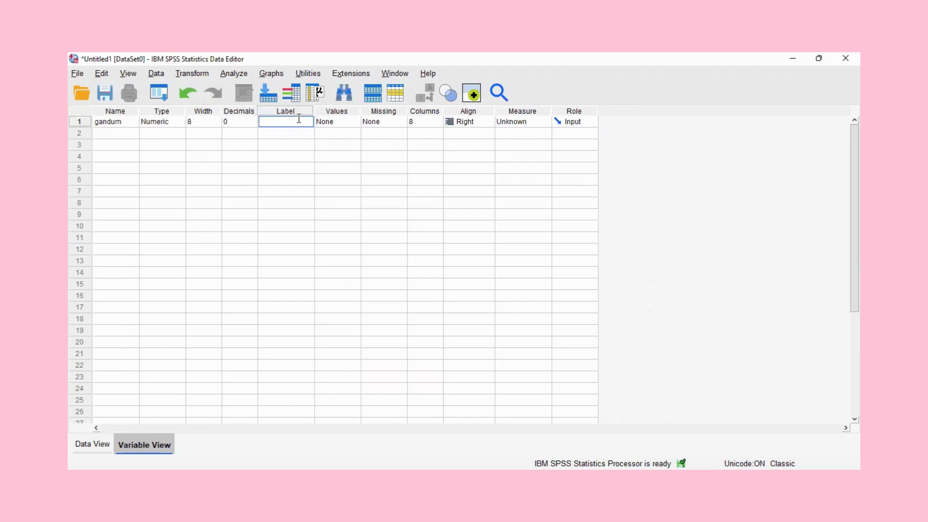
pyautogui.write('jumlah naik s')
pyautogui.write('andum')
pyautogui.press('Return')
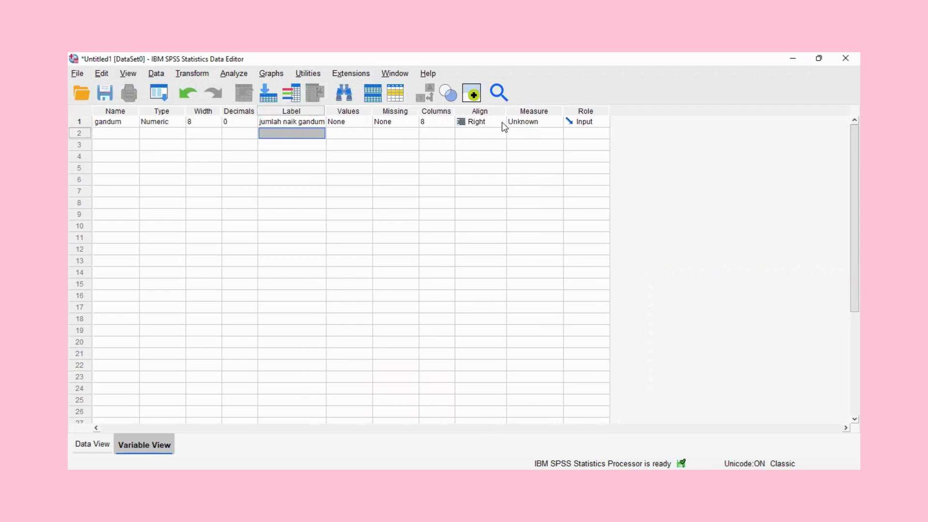
pyautogui.click(487, 119)
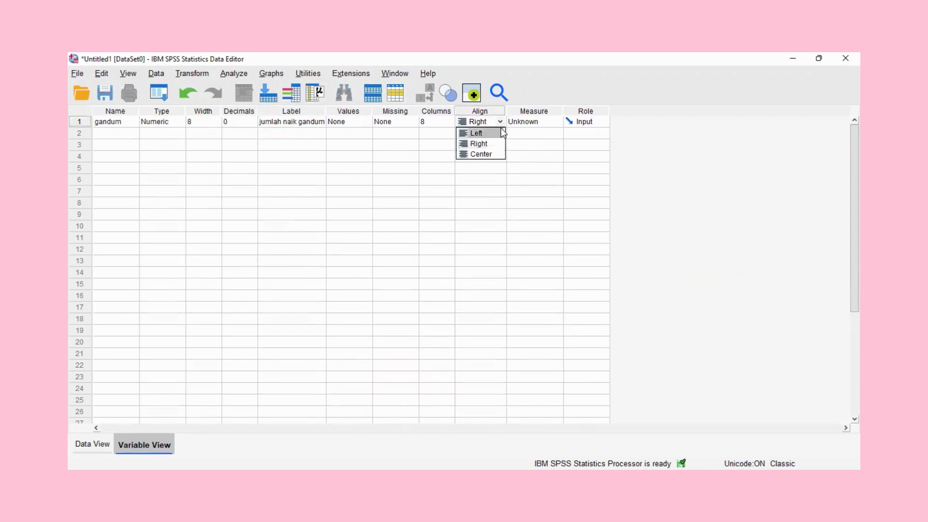
pyautogui.click(486, 132)
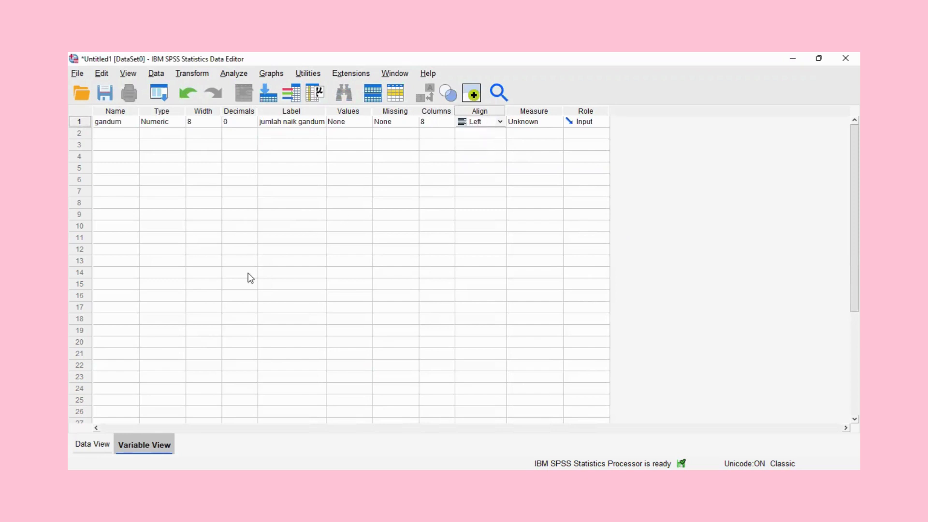
# Switch to the data sheet and enter 76, 88, 66, 73 and 53 for gandum in rows 1 to 5.
pyautogui.click(101, 444)
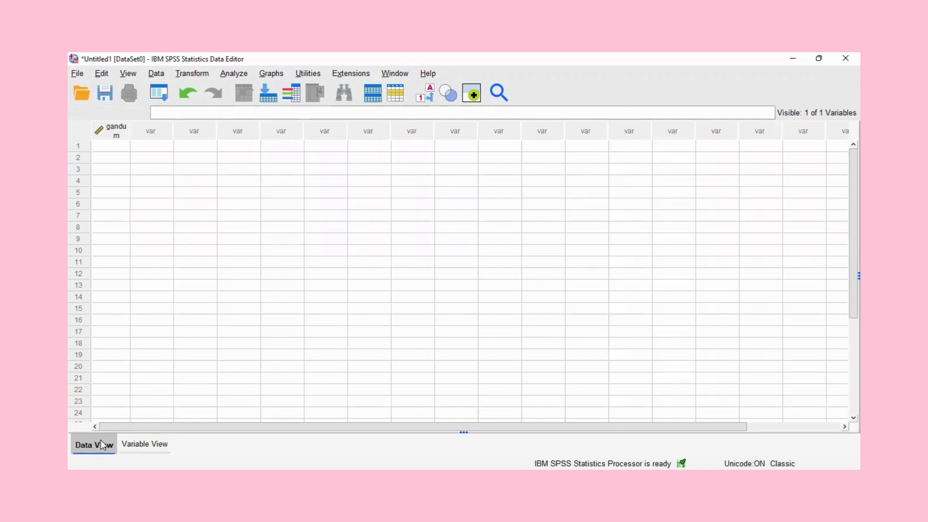
pyautogui.click(118, 150)
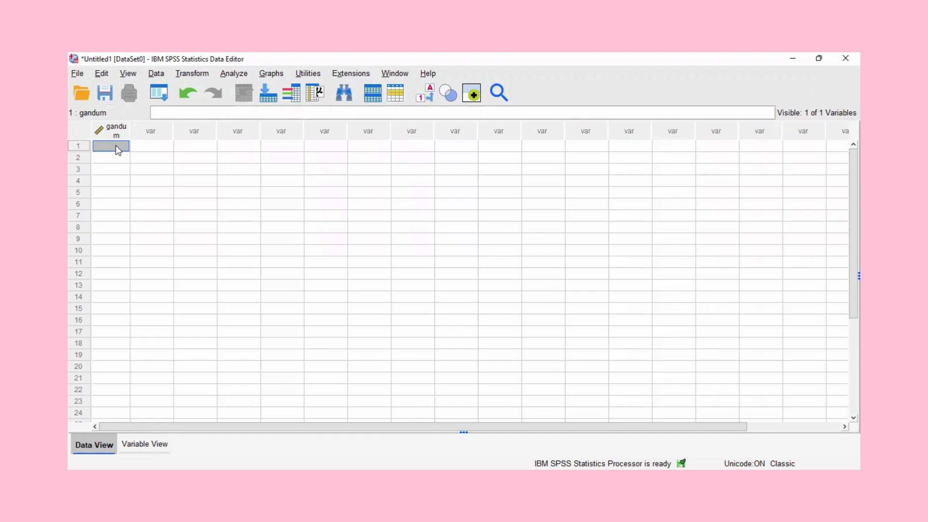
pyautogui.write('76')
pyautogui.press('Return')
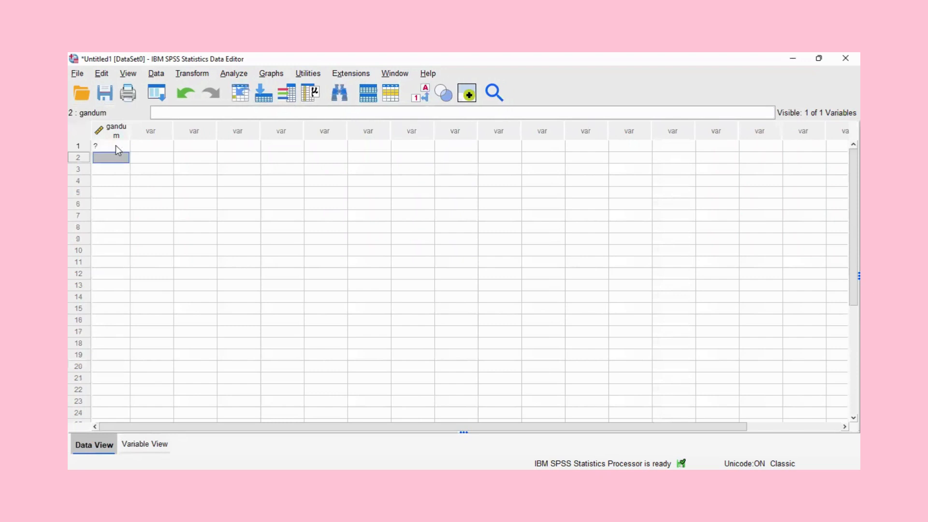
pyautogui.write('88')
pyautogui.press('Return')
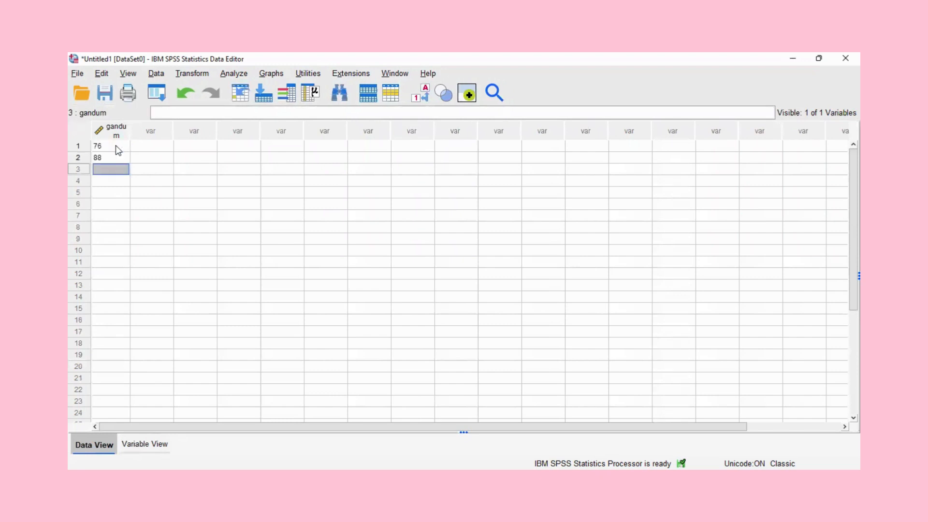
pyautogui.write('66')
pyautogui.press('Return')
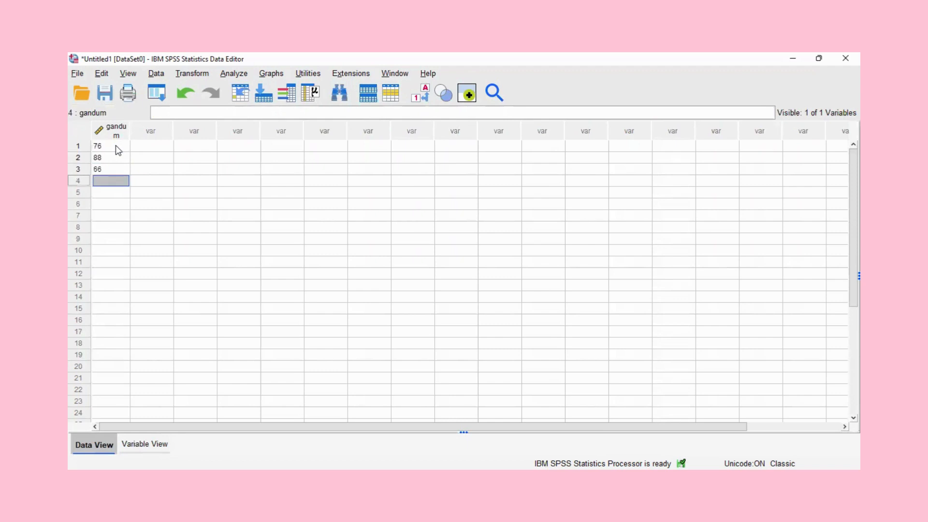
pyautogui.write('73')
pyautogui.press('Return')
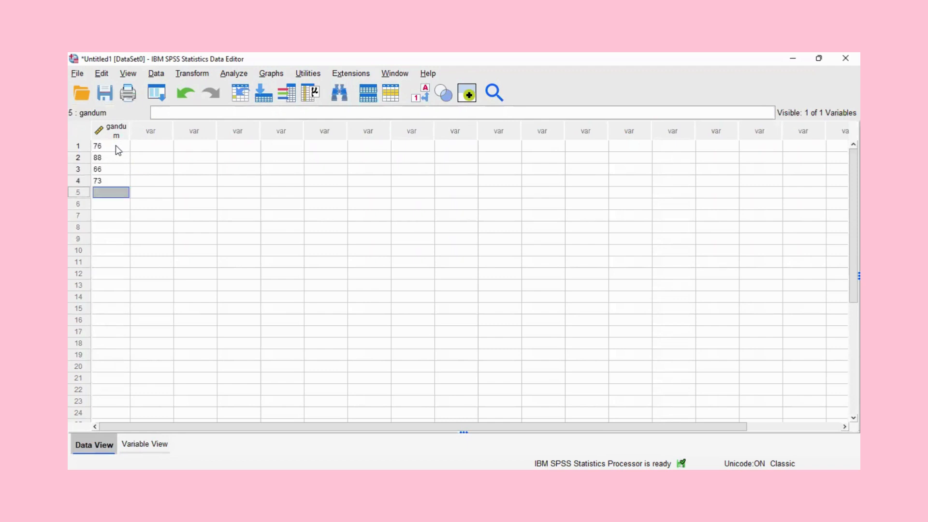
pyautogui.write('53')
pyautogui.press('Return')
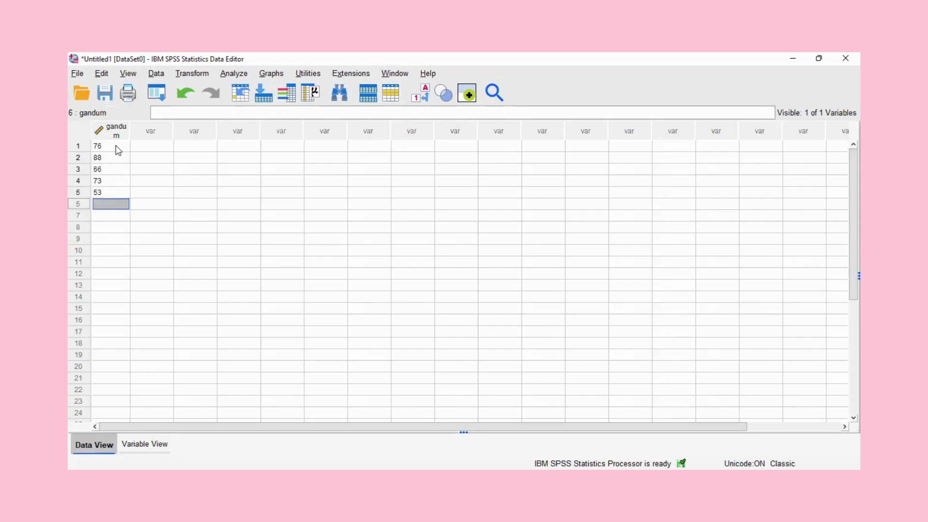
# Enter the gandum values 97, 64, 82, 77 and 57 in rows 6 to 10.
pyautogui.write('97')
pyautogui.press('Return')
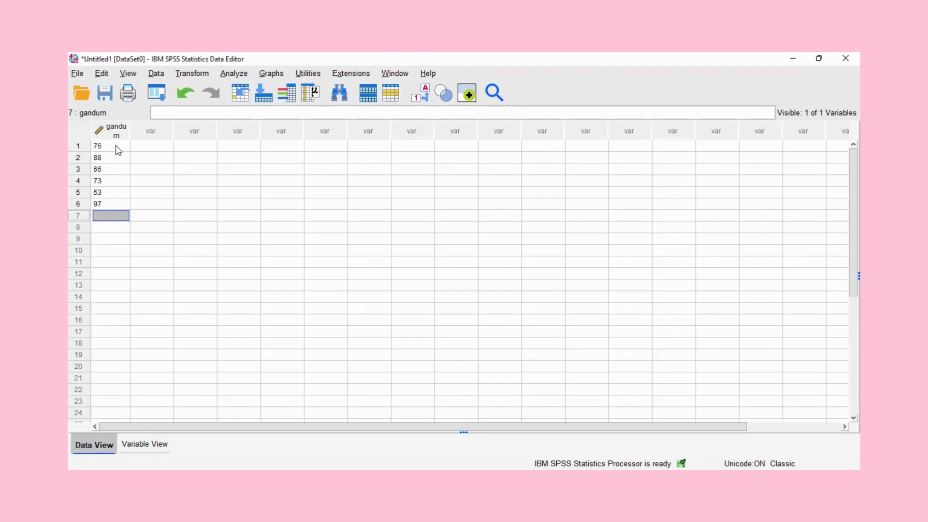
pyautogui.write('64')
pyautogui.press('Return')
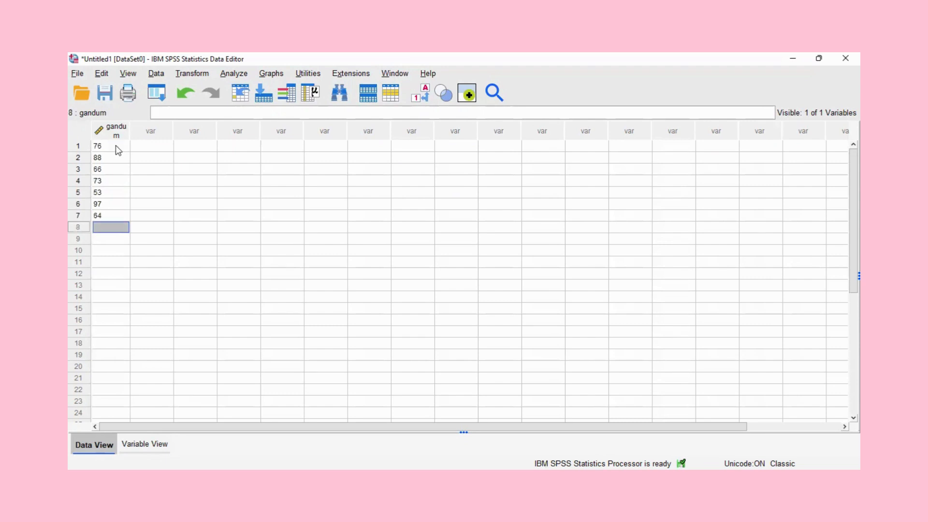
pyautogui.write('82')
pyautogui.press('Return')
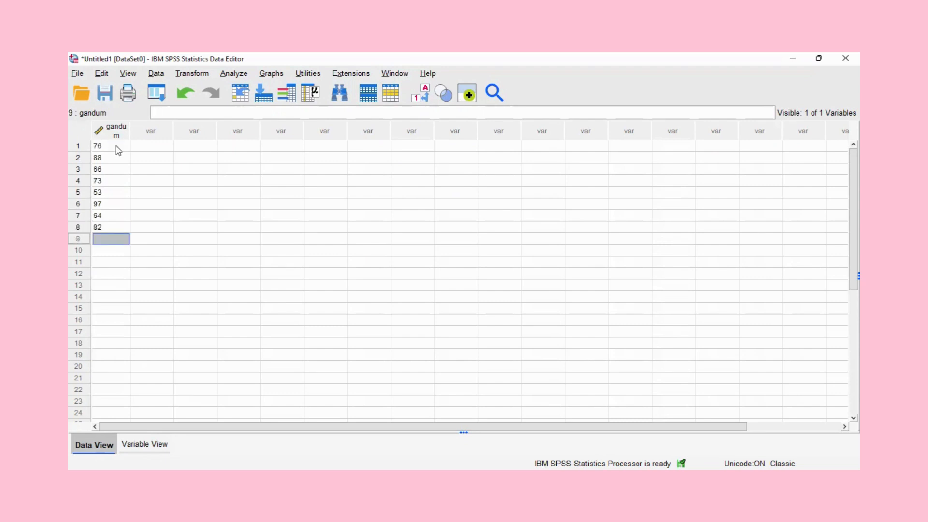
pyautogui.write('77')
pyautogui.press('Return')
pyautogui.write('57')
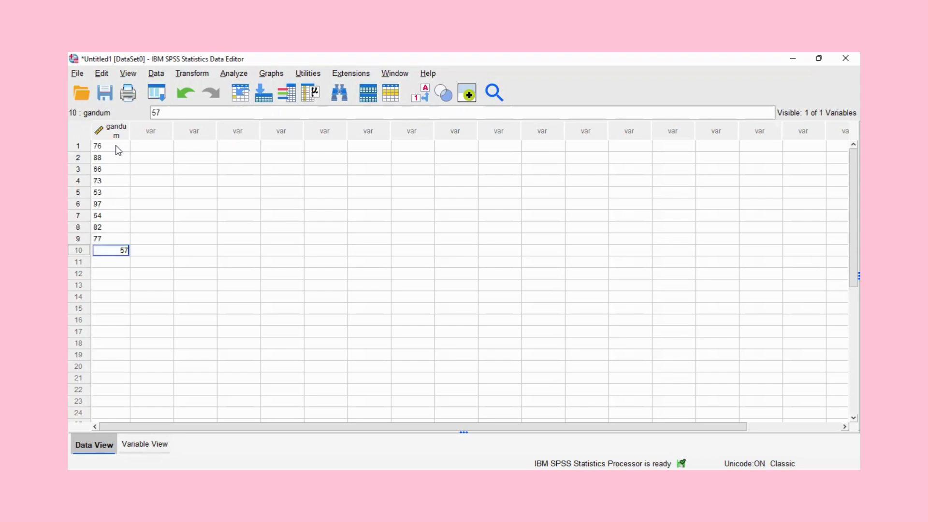
pyautogui.press('Return')
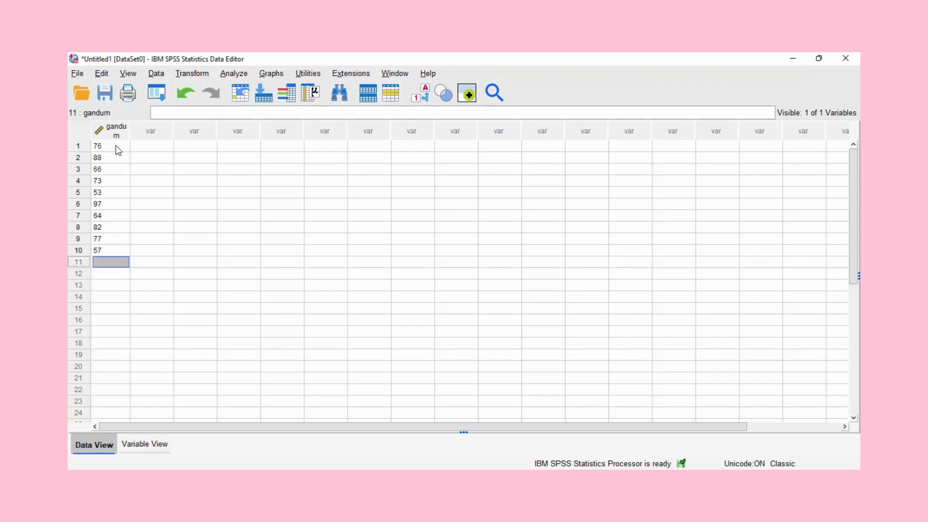
# Enter the gandum values 93, 85, 70, 76 and 68 in rows 11 to 15.
pyautogui.write('93')
pyautogui.press('Return')
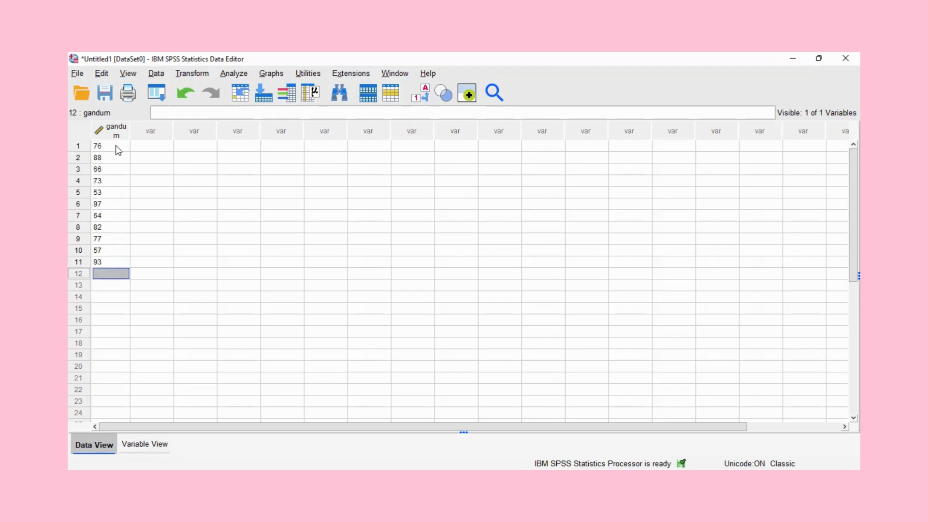
pyautogui.write('85')
pyautogui.press('Return')
pyautogui.write('70')
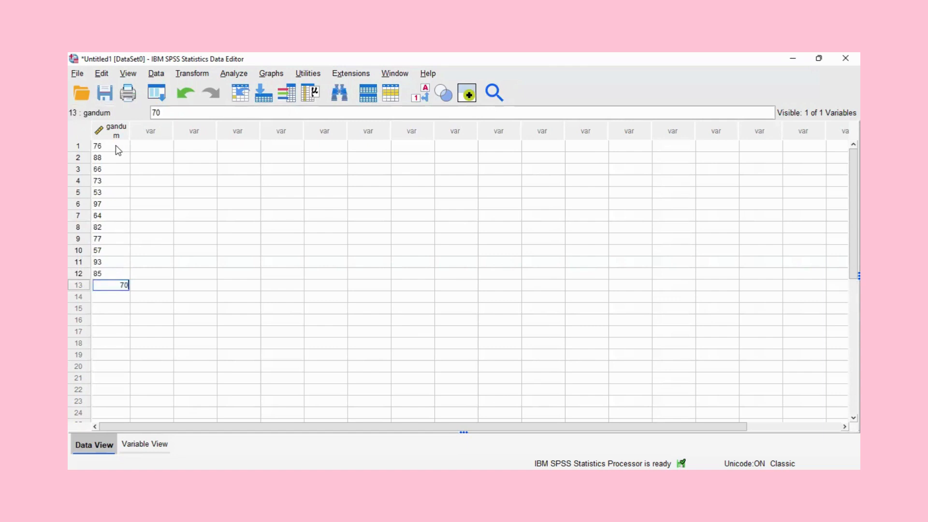
pyautogui.press('Return')
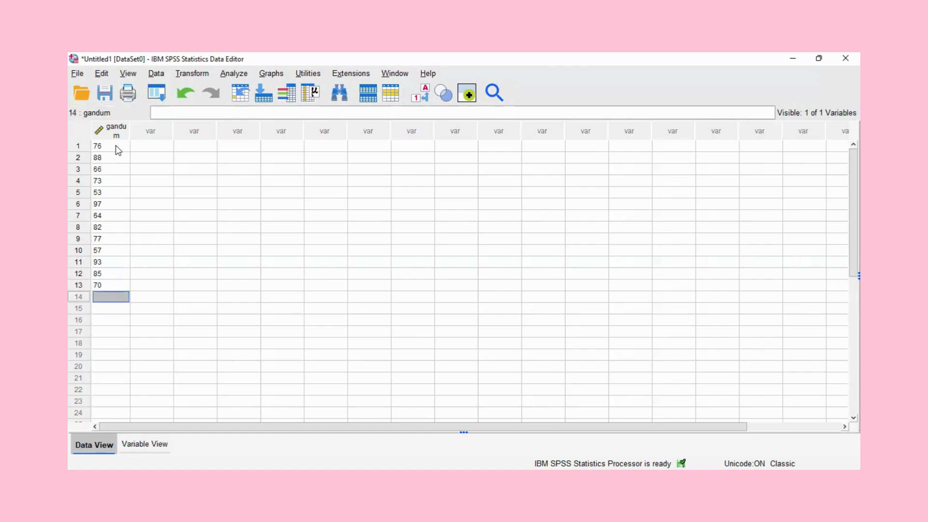
pyautogui.write('76')
pyautogui.press('Return')
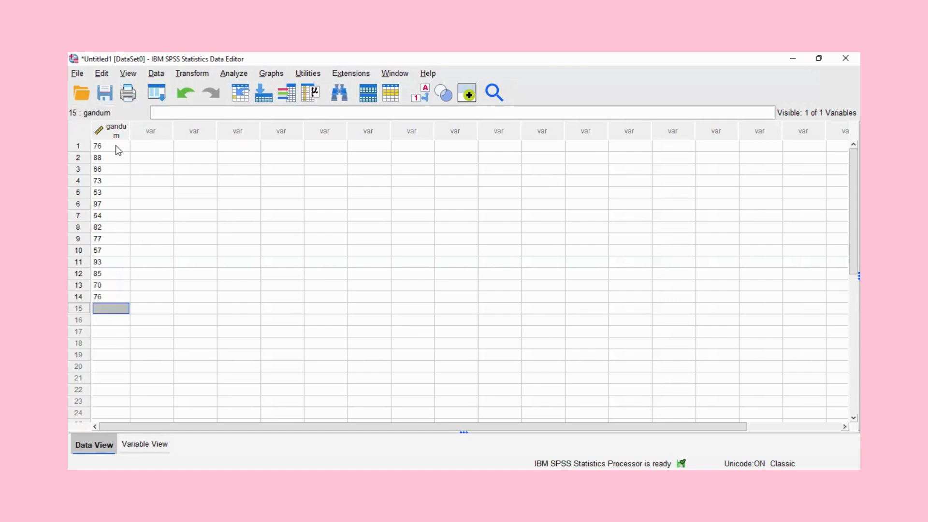
pyautogui.write('68')
pyautogui.press('Return')
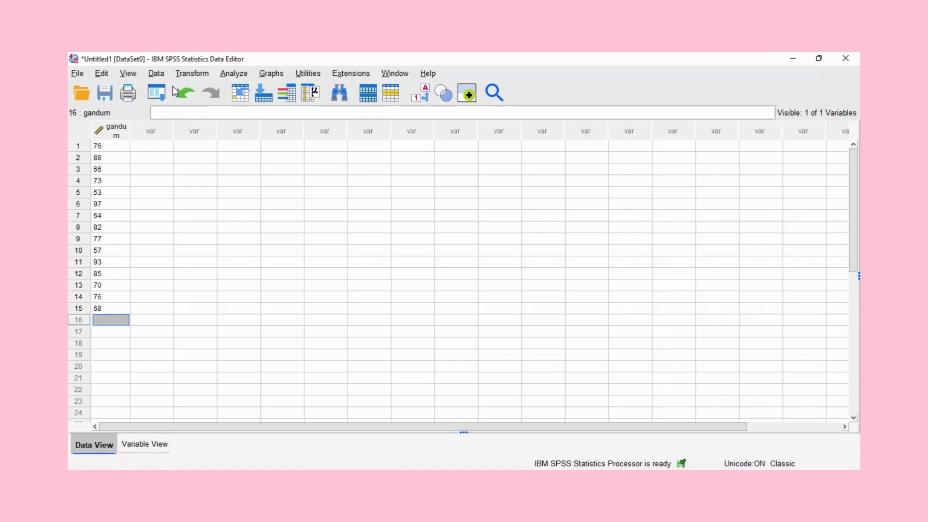
# Start a Frequencies analysis and add "jumlah naik gandum" as the variable to analyze.
pyautogui.click(232, 75)
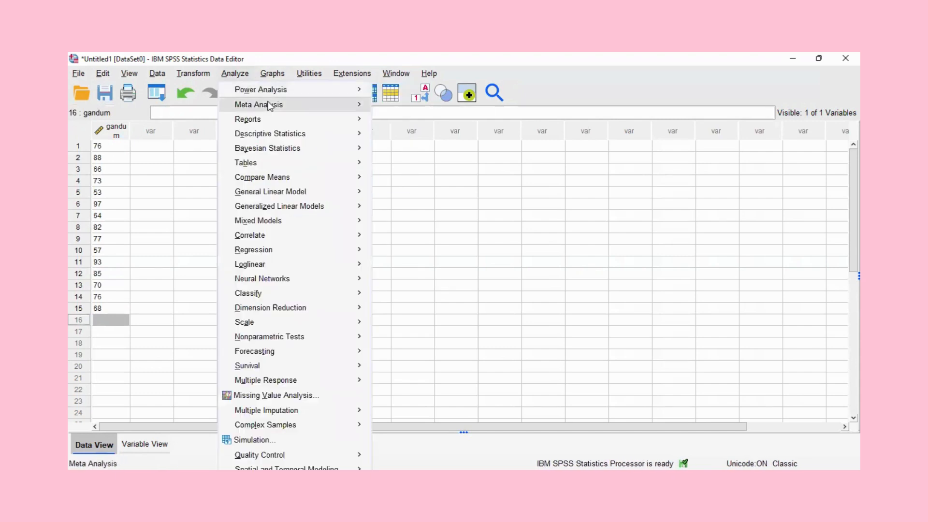
pyautogui.moveTo(304, 139)
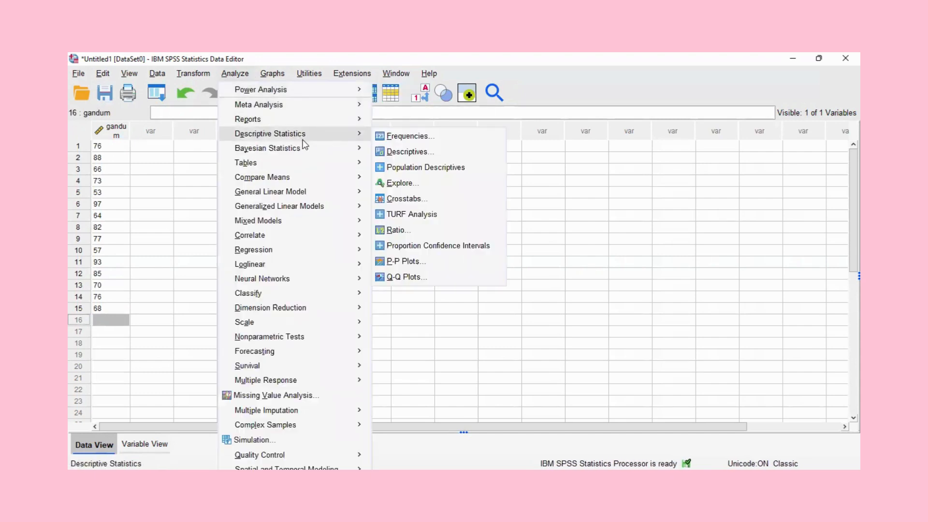
pyautogui.click(398, 138)
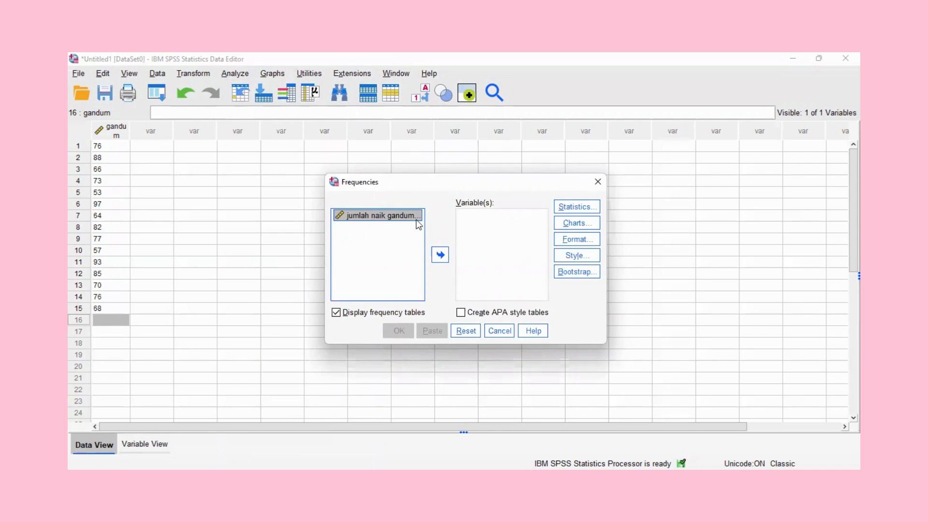
pyautogui.click(440, 255)
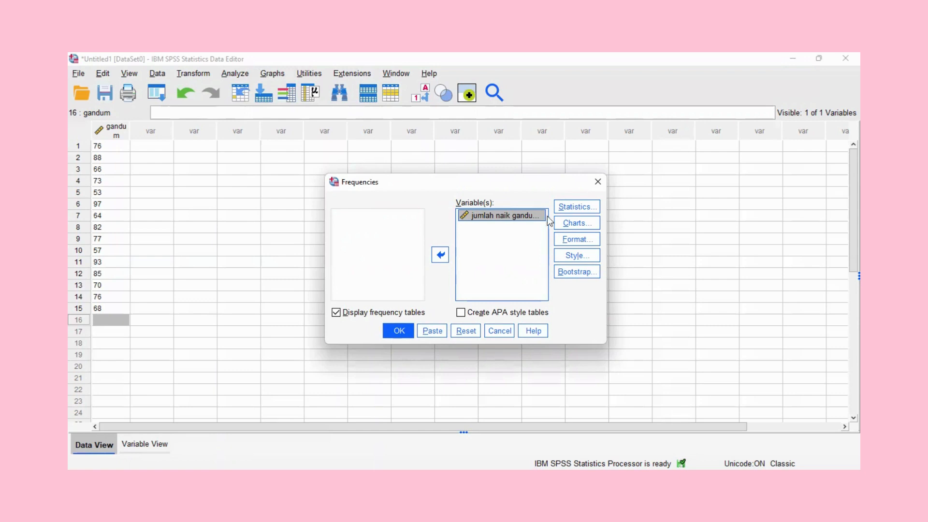
# Include quartiles, standard deviation, variance, range, minimum, maximum, skewness, mean, median and mode in the Frequencies statistics.
pyautogui.click(585, 208)
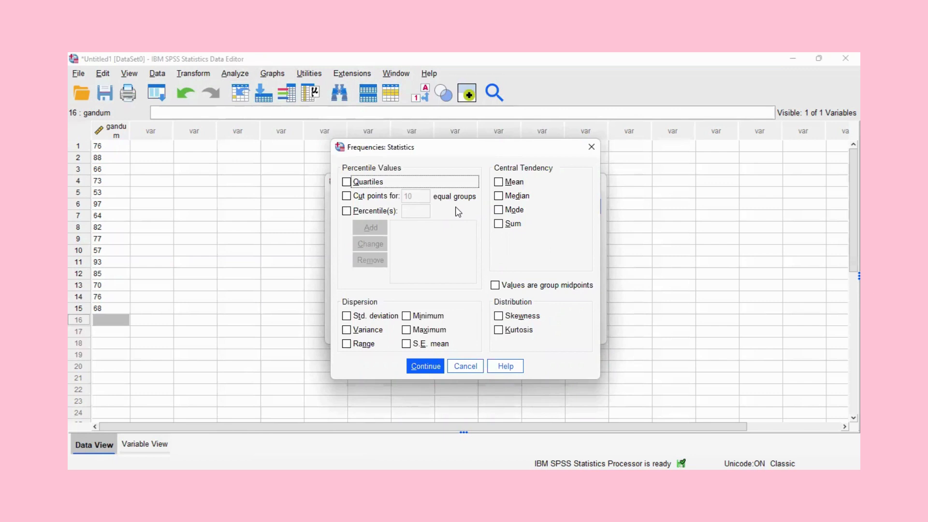
pyautogui.click(347, 184)
pyautogui.click(347, 316)
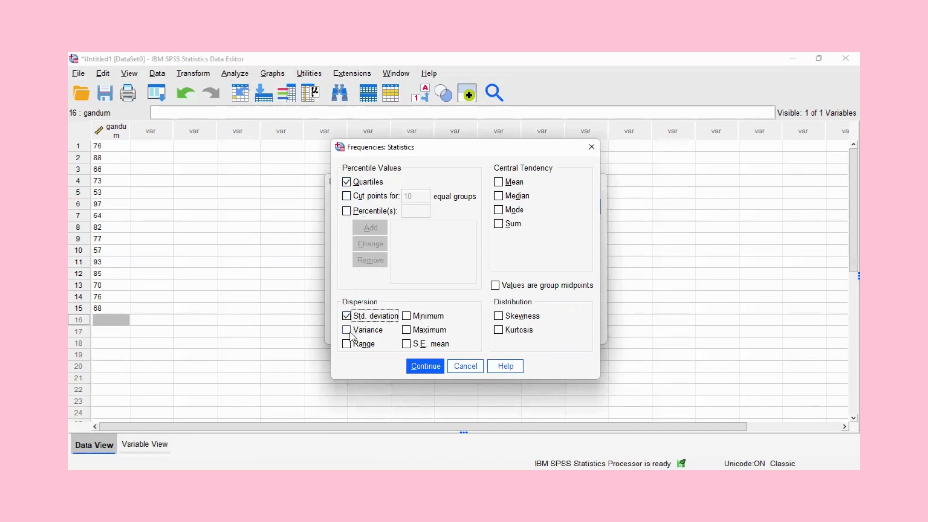
pyautogui.click(347, 331)
pyautogui.click(347, 344)
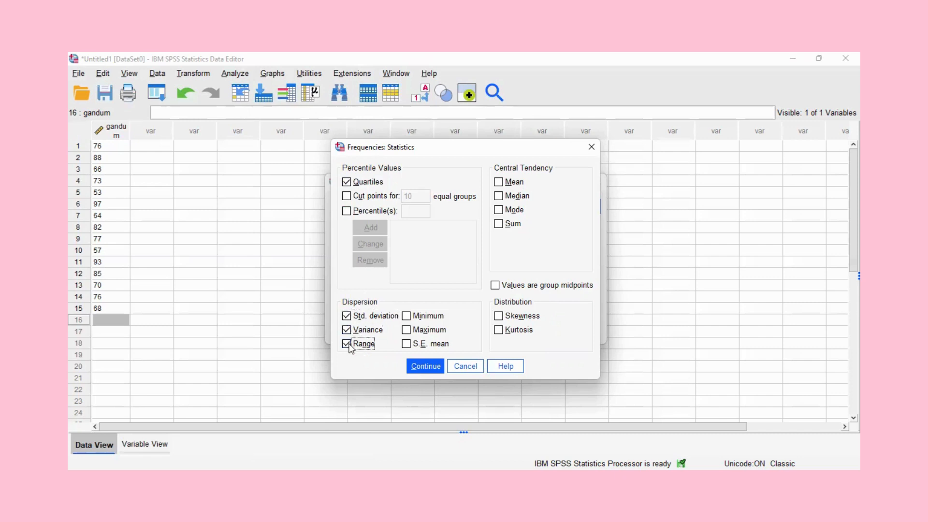
pyautogui.click(407, 316)
pyautogui.click(407, 331)
pyautogui.click(500, 316)
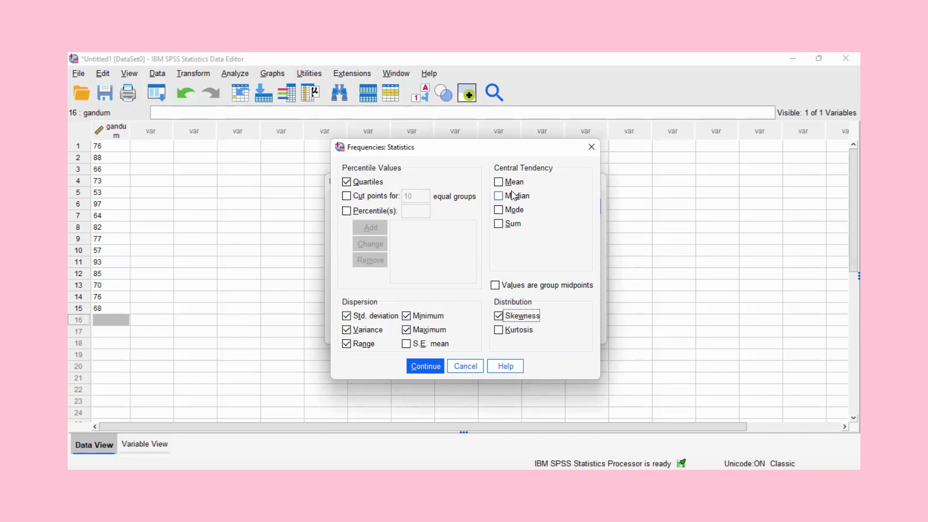
pyautogui.click(500, 183)
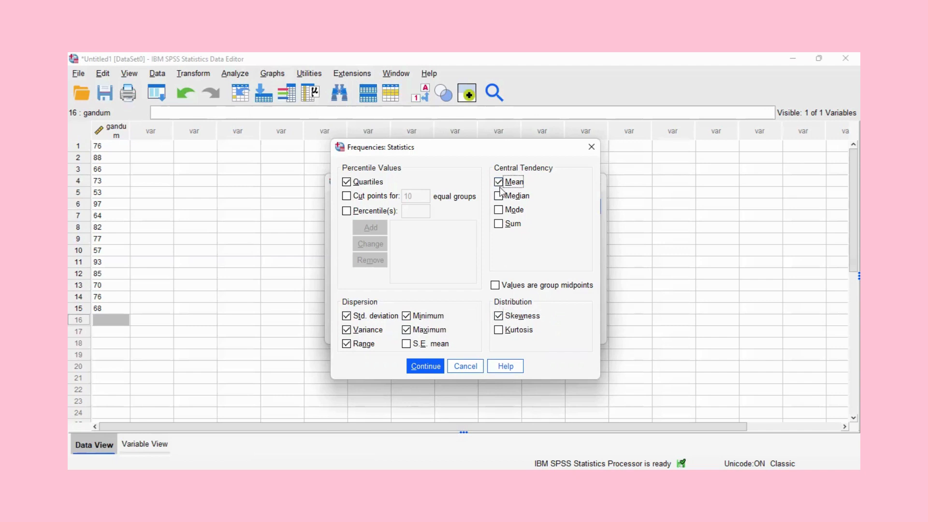
pyautogui.click(499, 196)
pyautogui.click(505, 216)
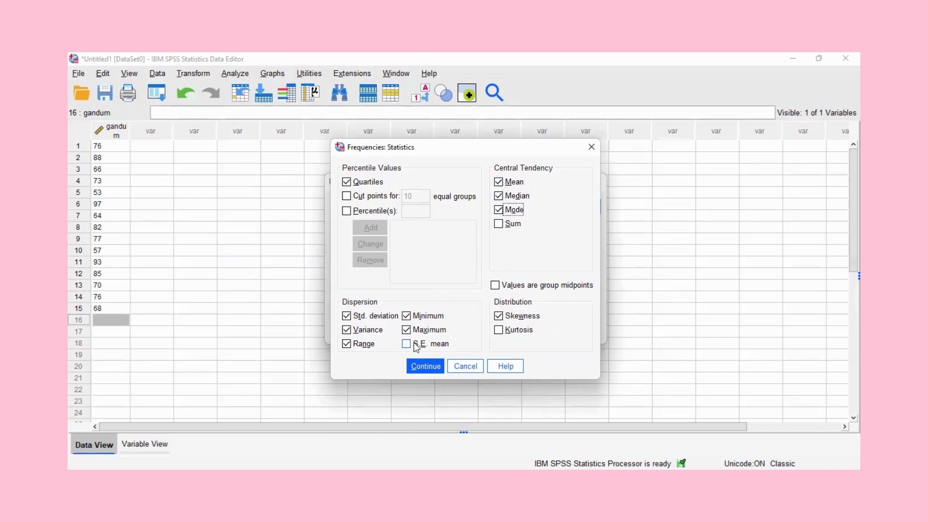
pyautogui.click(430, 368)
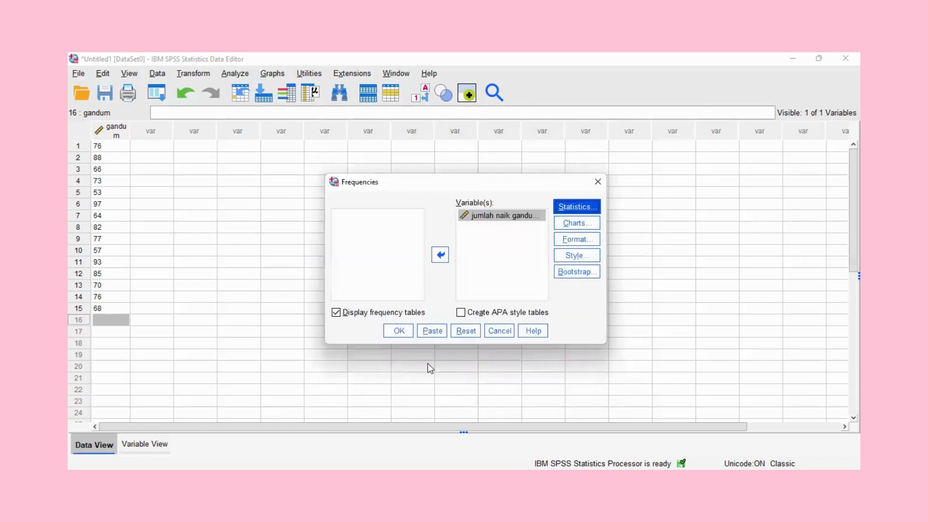
# Add a histogram with a normal curve as the chart for the Frequencies analysis.
pyautogui.click(588, 226)
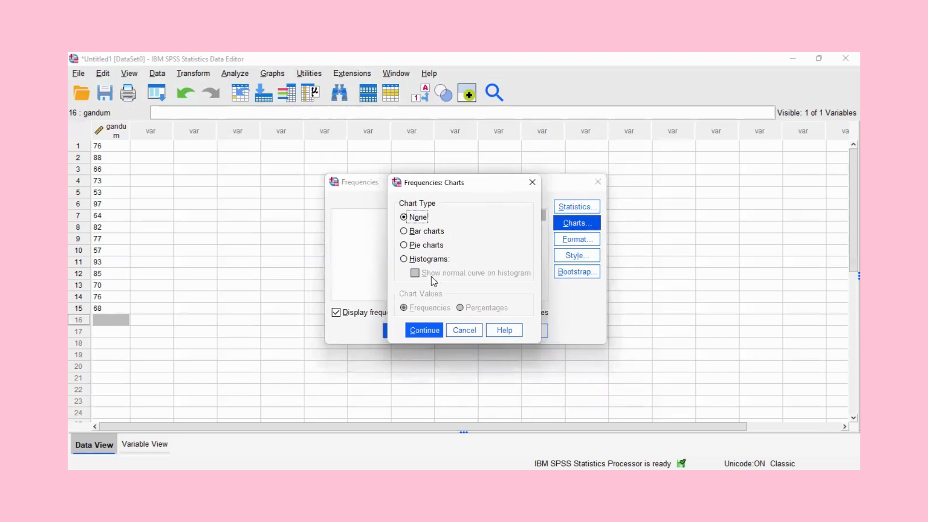
pyautogui.click(405, 260)
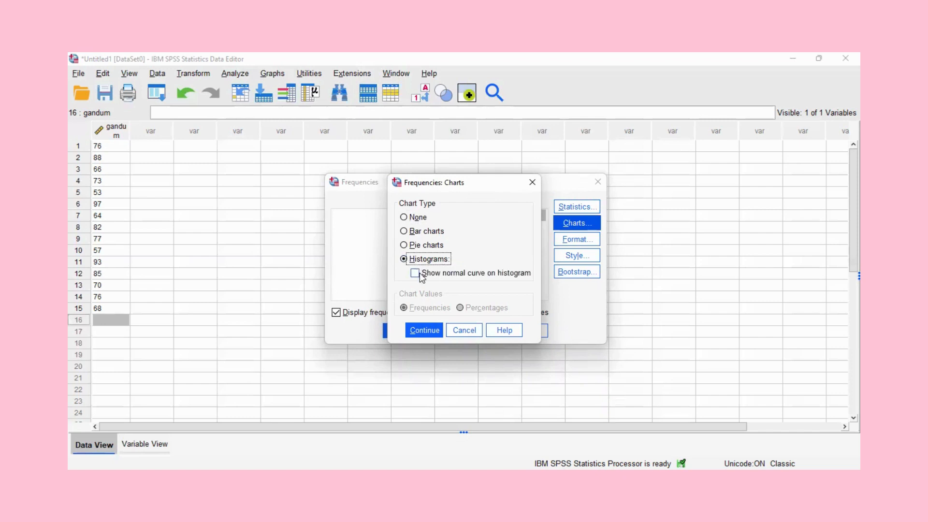
pyautogui.click(415, 273)
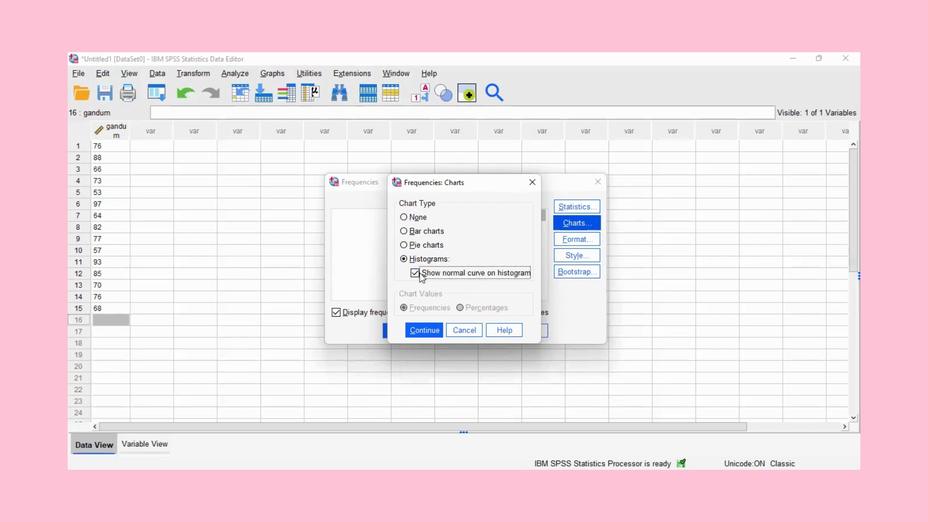
pyautogui.click(424, 331)
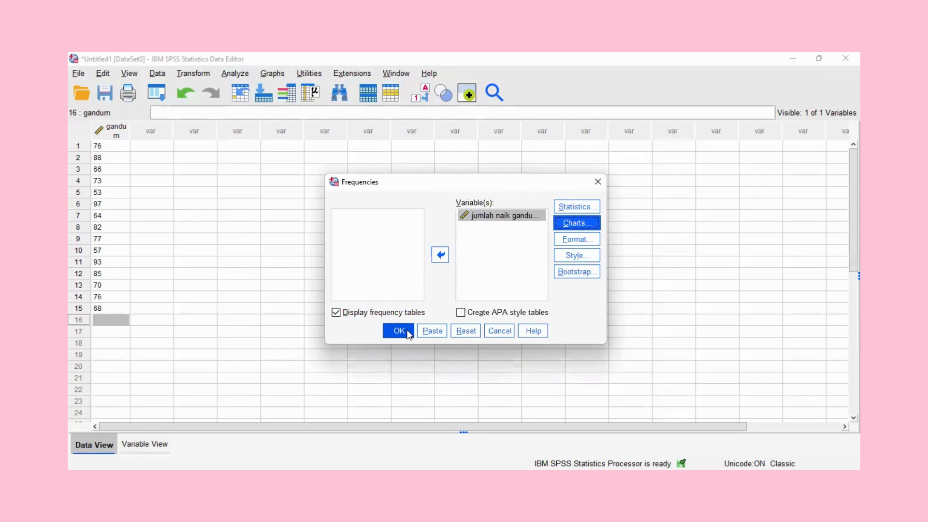
# Accept the Frequencies format with ascending values and compared variables, and run the analysis.
pyautogui.click(575, 240)
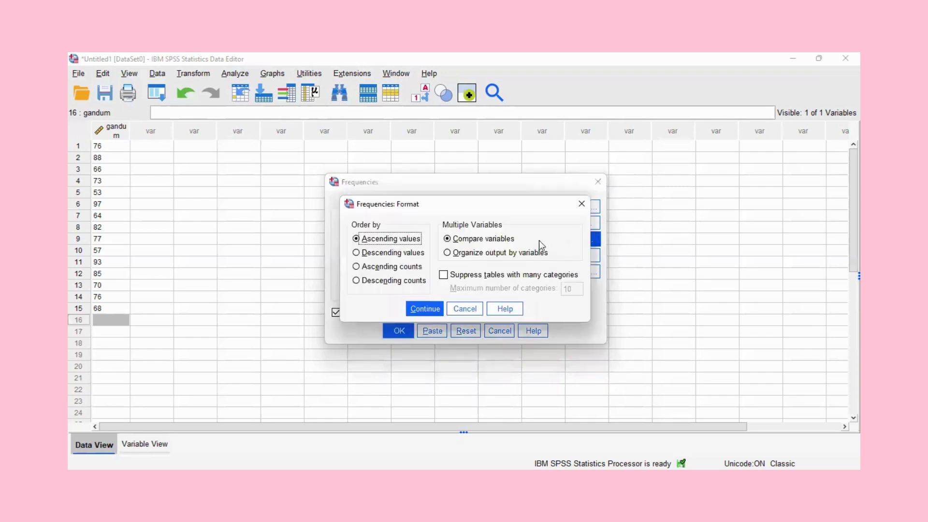
pyautogui.click(426, 309)
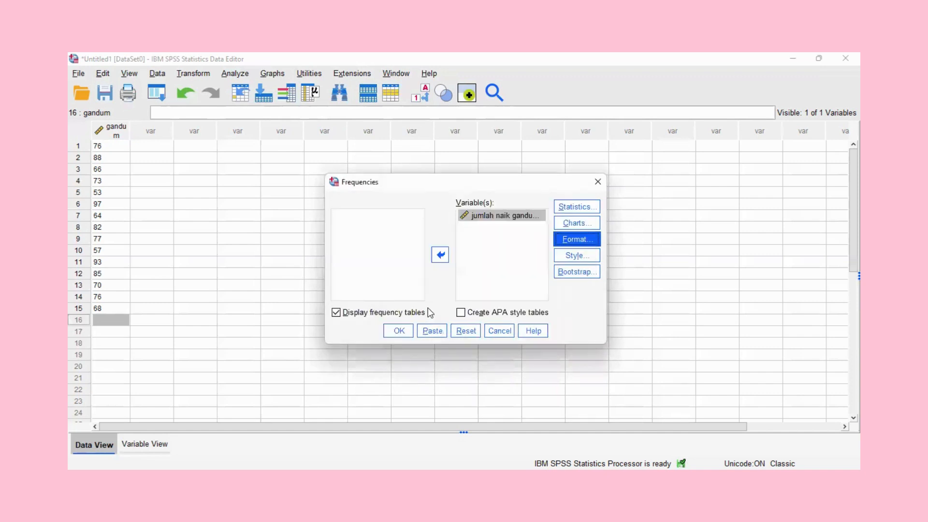
pyautogui.click(400, 329)
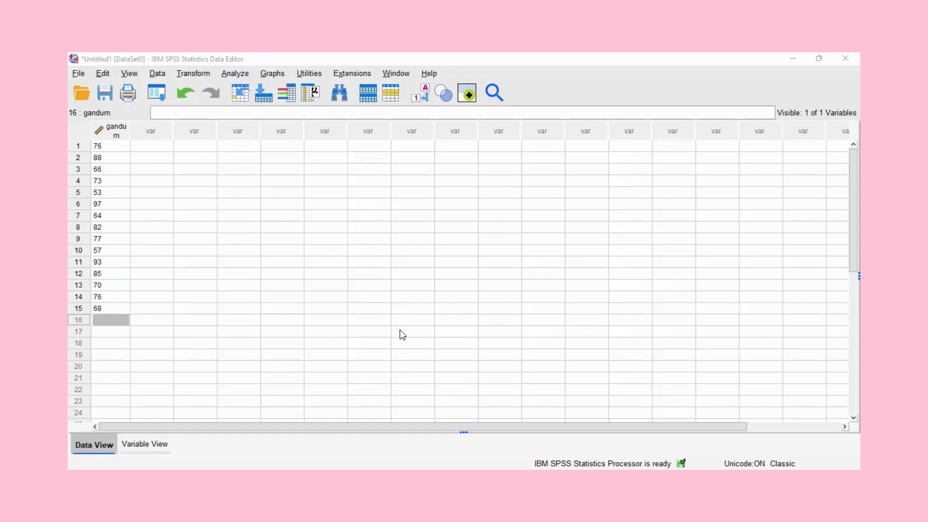
# Save the output as the viewer file "FILE SPSS" in the Documents folder, replacing the existing file of that name.
pyautogui.press('End')
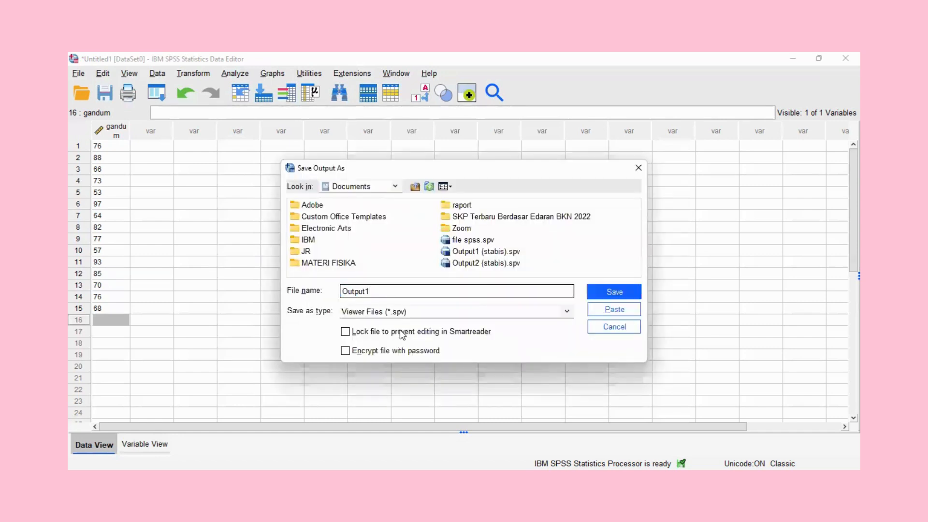
pyautogui.press('BackSpace')
pyautogui.press('BackSpace')
pyautogui.press('BackSpace')
pyautogui.press('BackSpace')
pyautogui.press('BackSpace')
pyautogui.press('BackSpace')
pyautogui.press('BackSpace')
pyautogui.write('FILE SPSS')
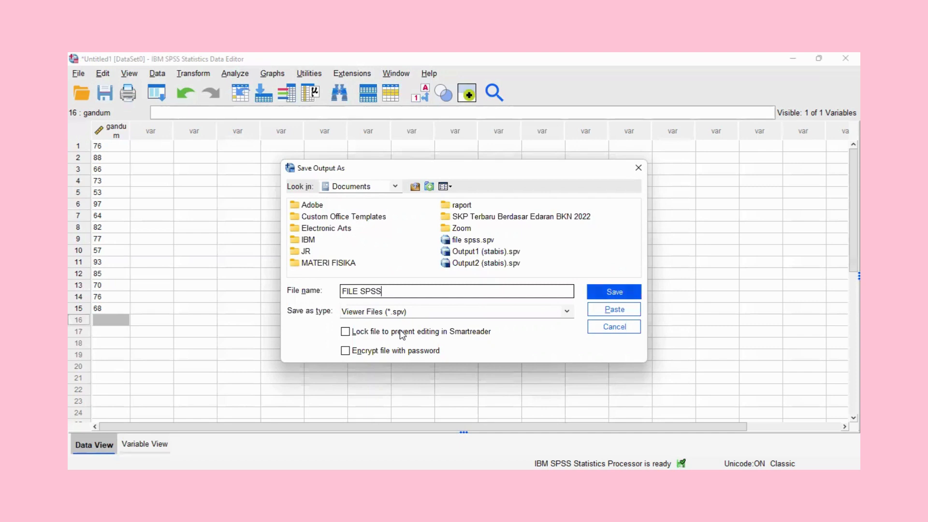
pyautogui.press('Return')
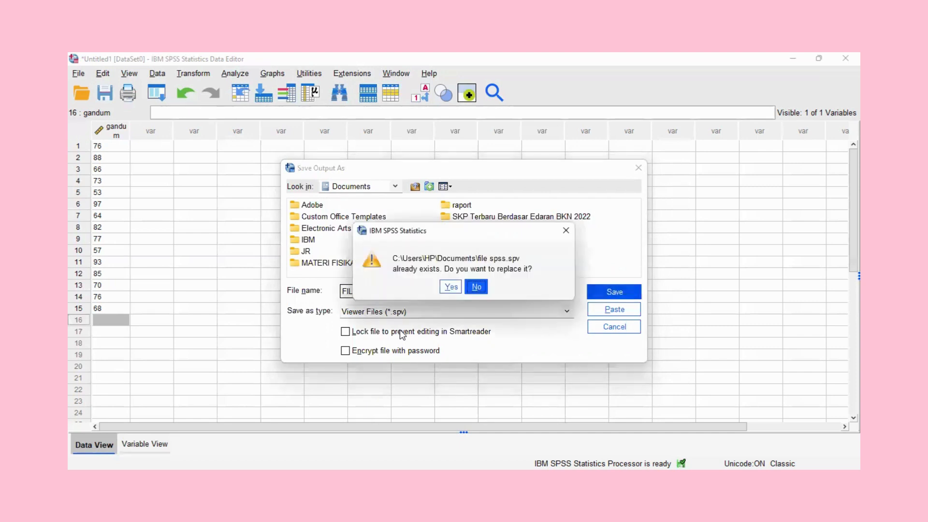
pyautogui.press('Return')
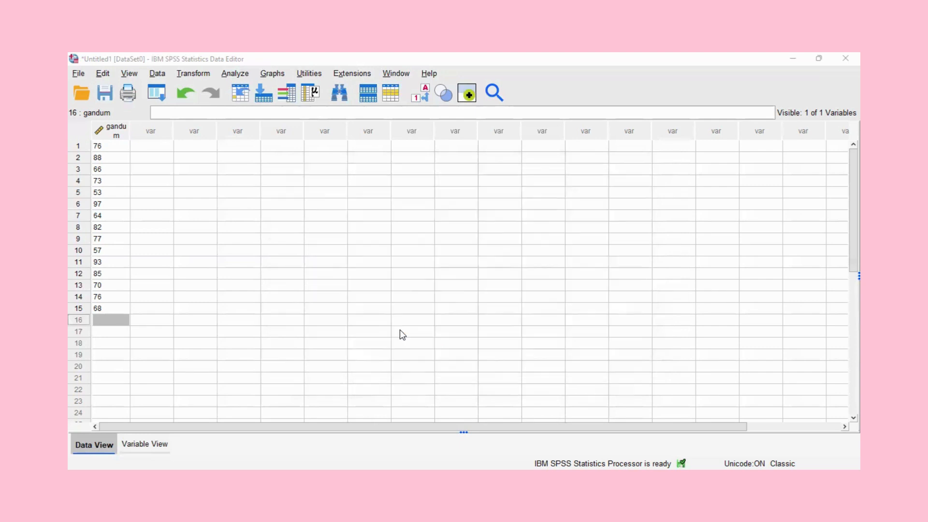